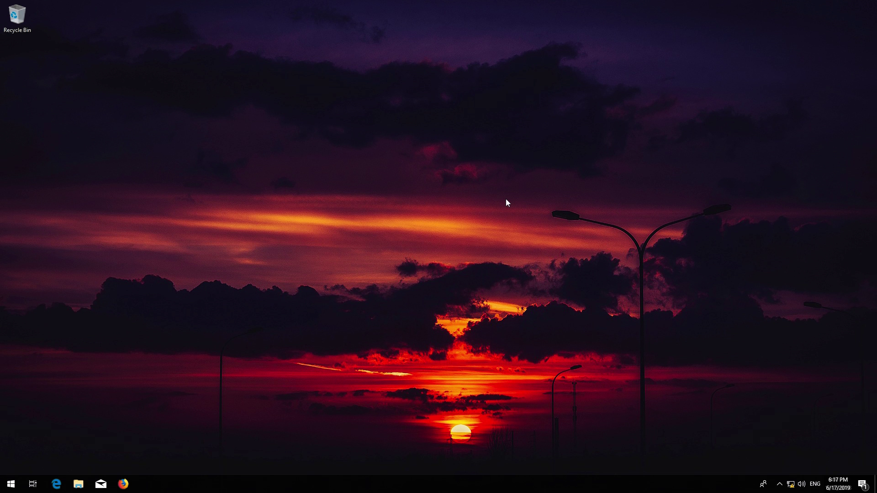
- Search the Start menu for 'device manager'
key("super")
type("device manager")
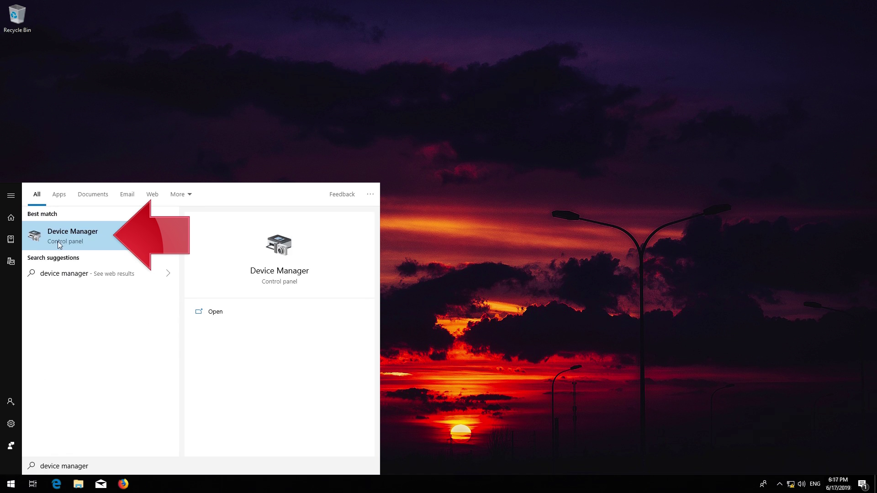
- Open Device Manager, expand Network adapters and open the Intel(R) PRO/1000 MT Desktop Adapter's context menu
left_click(90, 235)
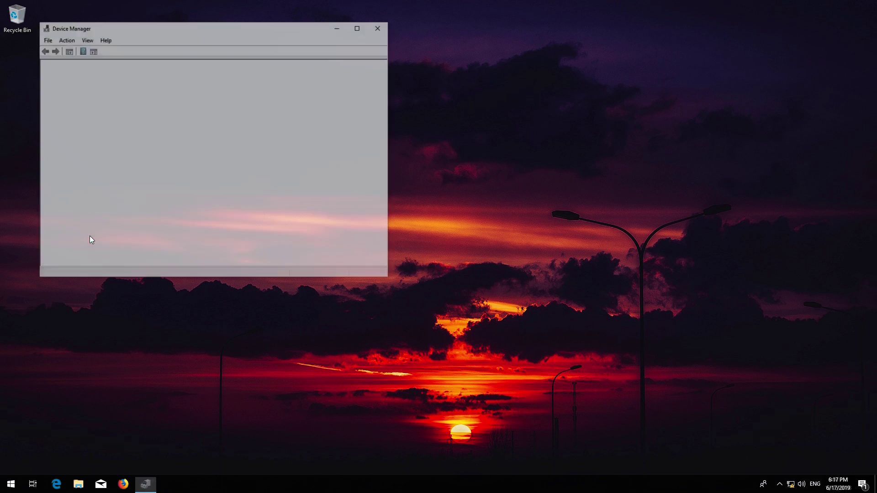
left_click_drag(243, 32, 431, 87)
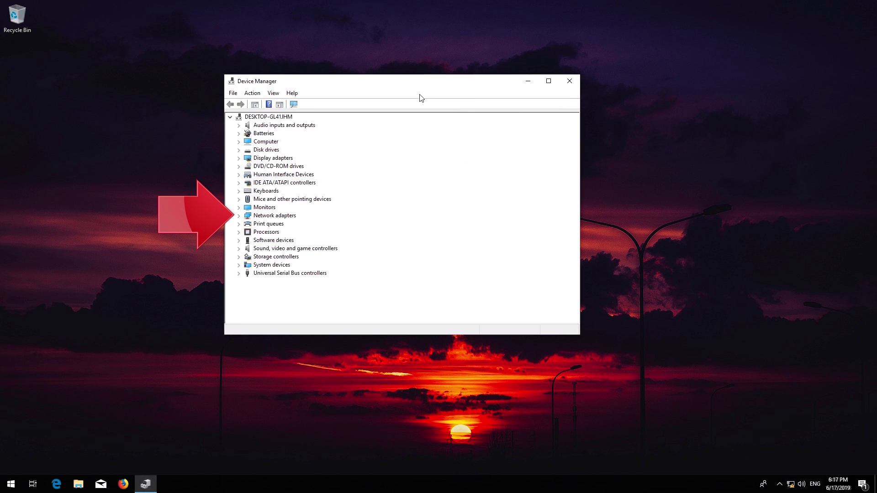
left_click(275, 215)
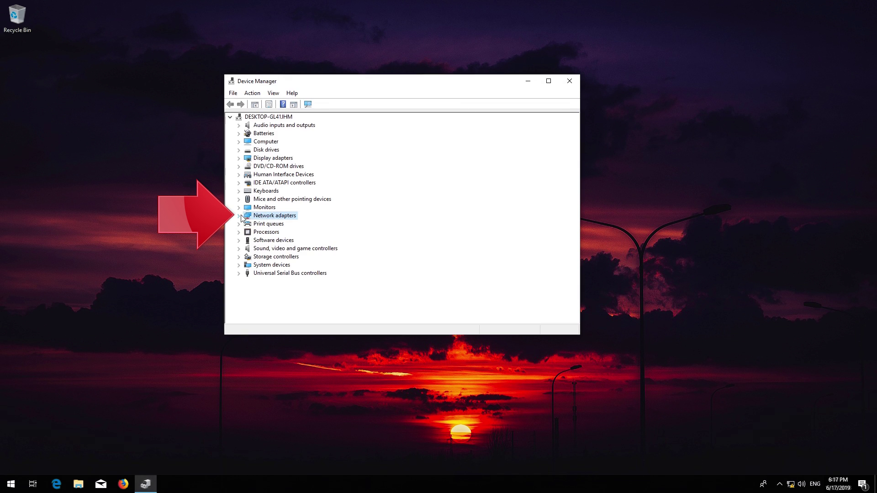
left_click(240, 215)
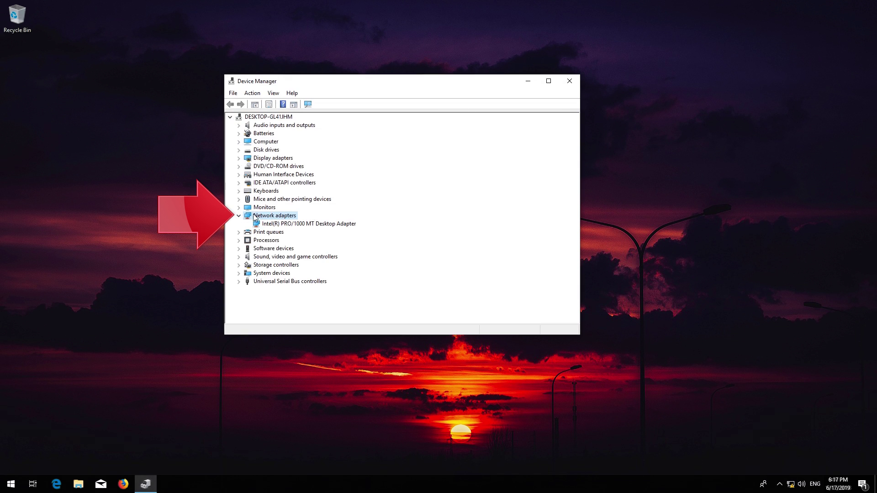
left_click(277, 224)
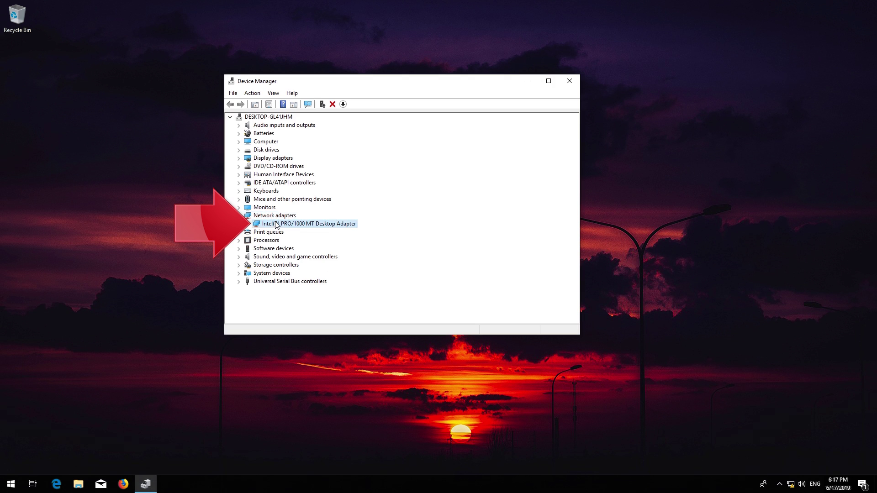
right_click(276, 224)
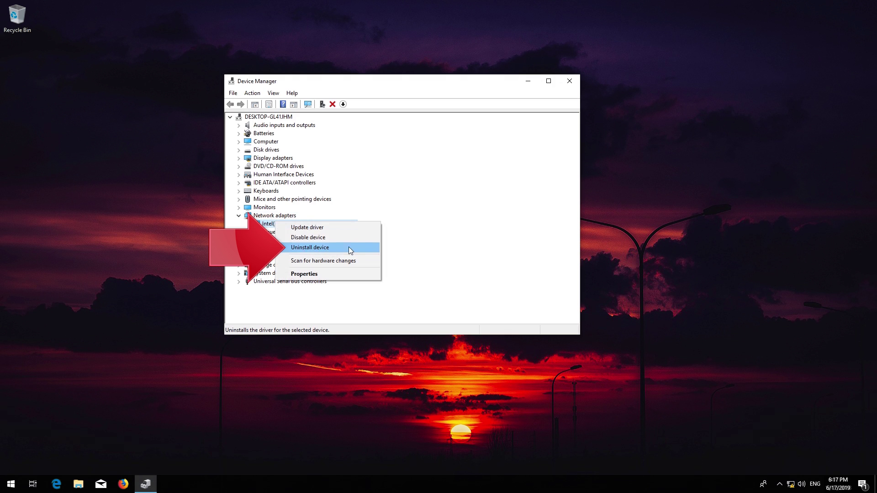
- Uninstall the Intel(R) PRO/1000 MT Desktop Adapter and confirm the removal
left_click(310, 248)
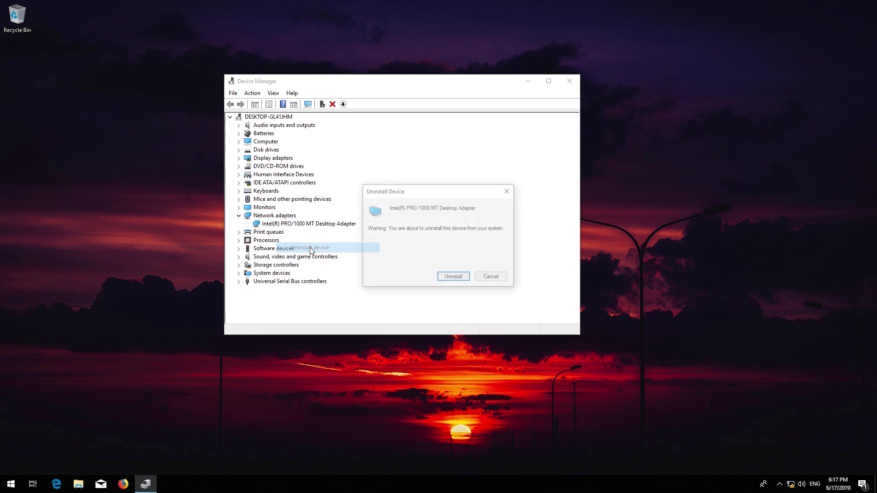
left_click(454, 277)
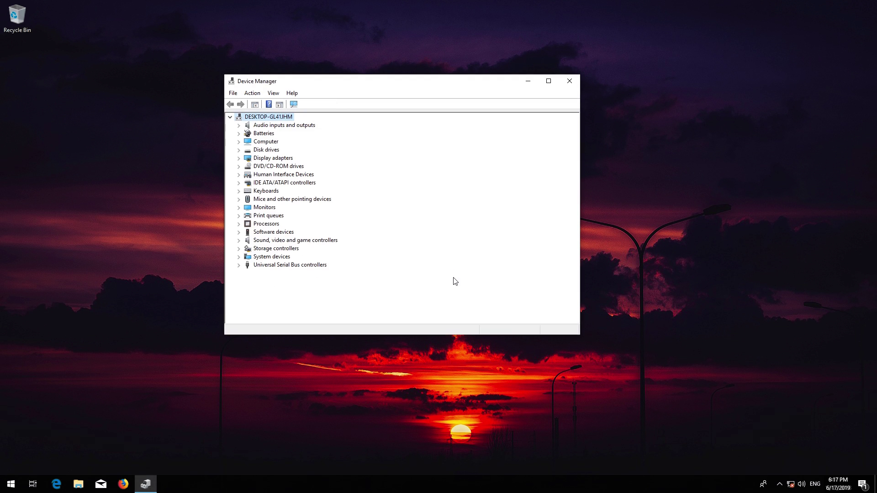
- Close Device Manager and restart Windows
left_click(565, 85)
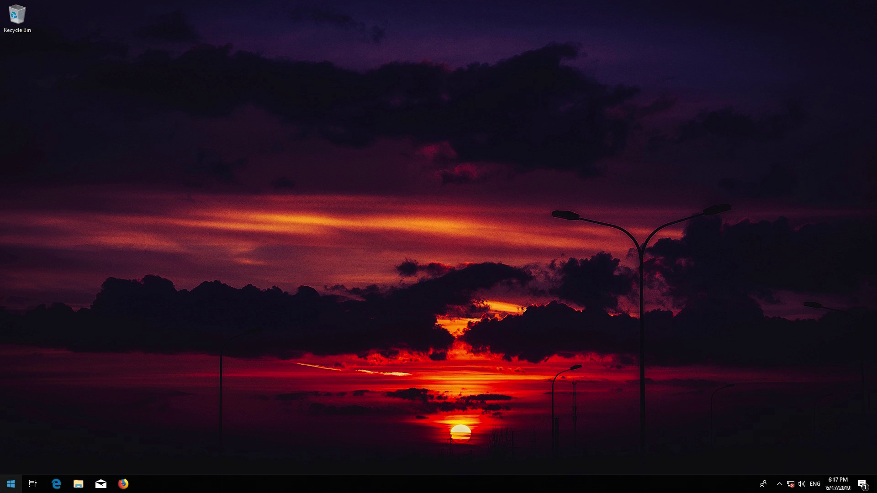
left_click(11, 484)
left_click(12, 463)
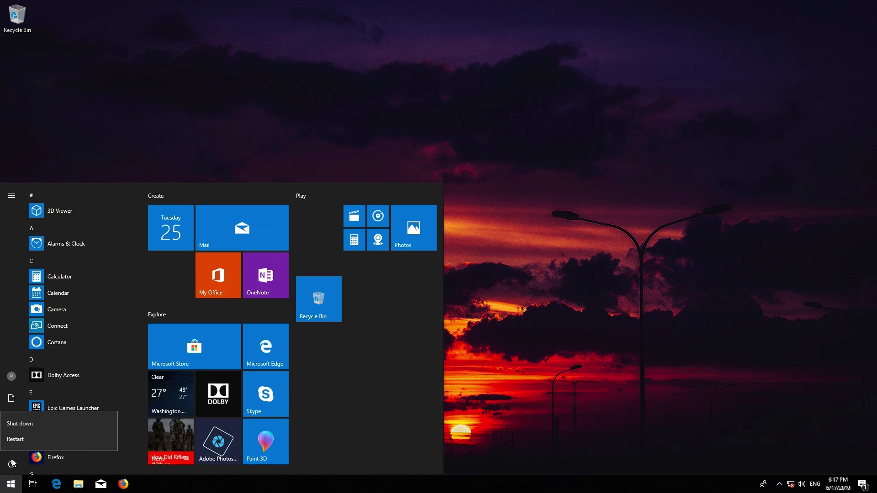
left_click(22, 441)
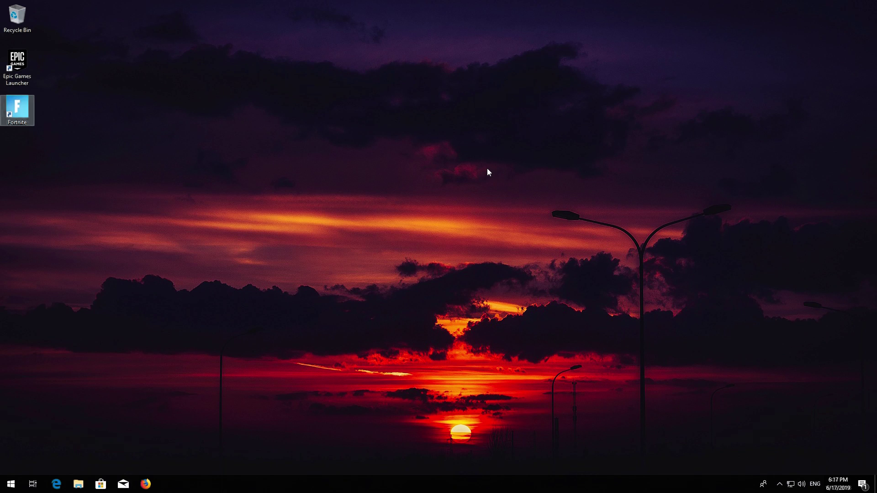
key("super")
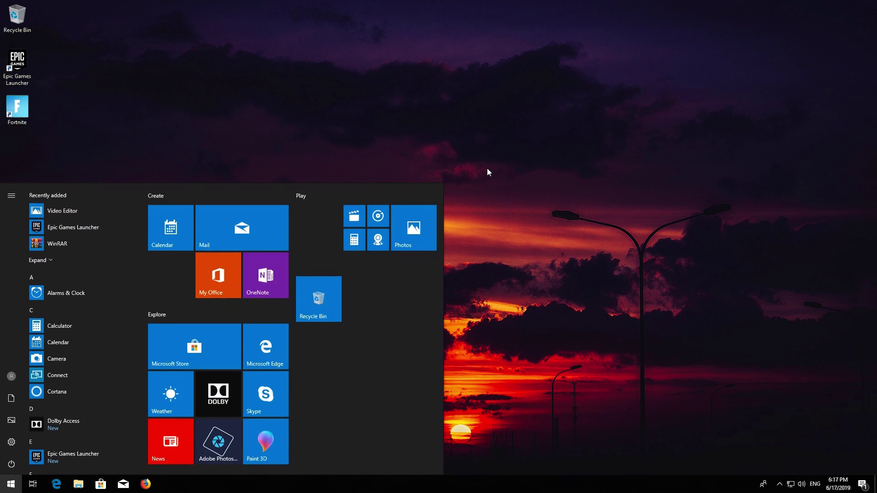
- Find Command Prompt with 'cmd' and run it as administrator
type("cmd")
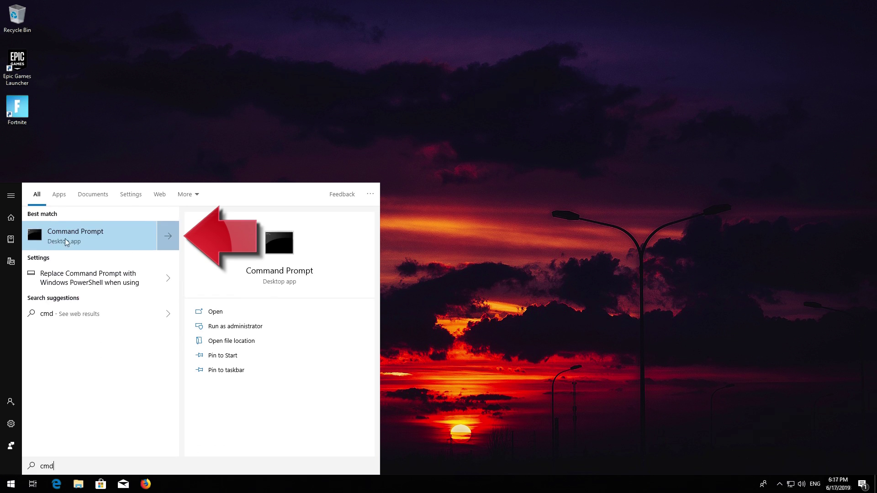
right_click(96, 236)
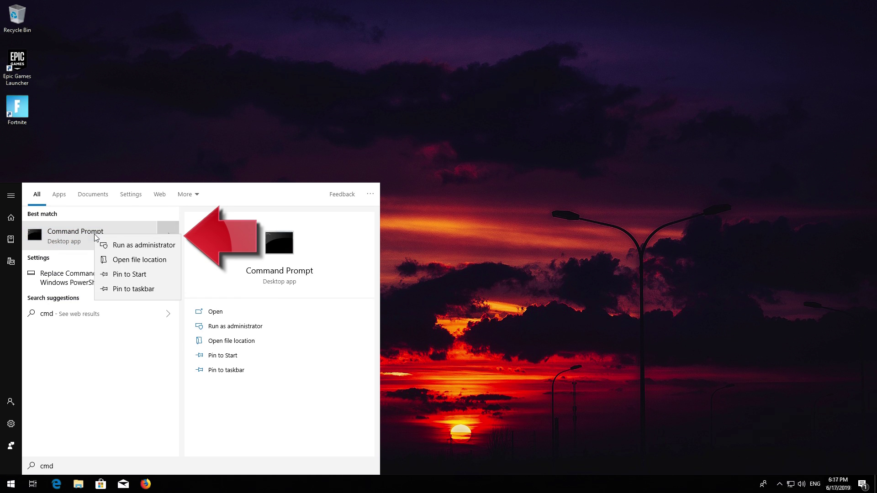
left_click(153, 248)
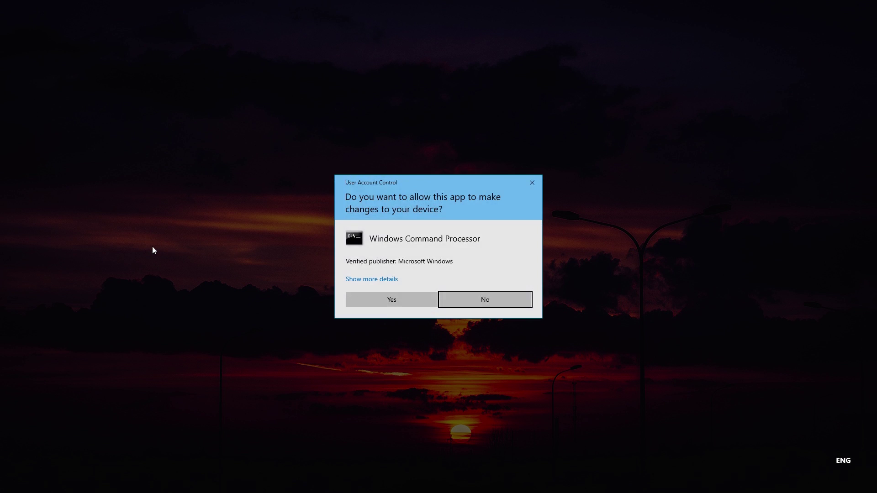
- Allow the UAC prompt and run 'netsh int ip reset C:\resetlog.txt' to reset TCP/IP
left_click(396, 300)
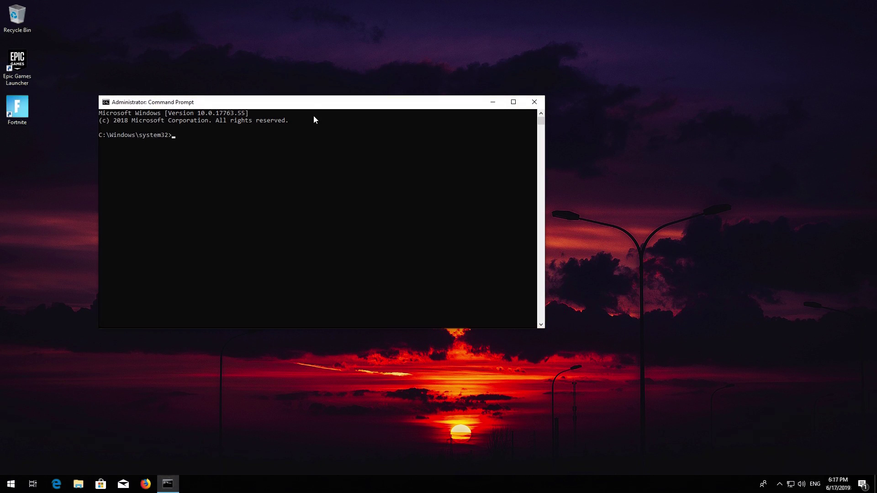
left_click_drag(313, 102, 446, 119)
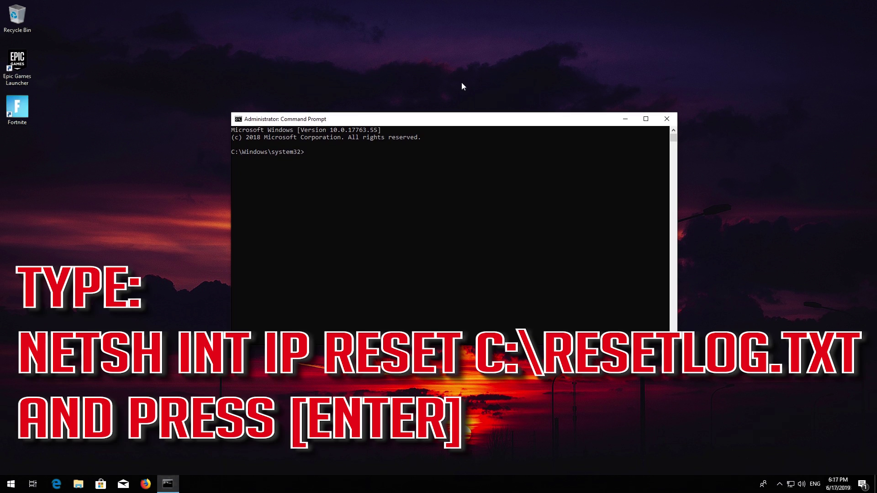
type("netsh int ip reset C:\\resetlog.txt")
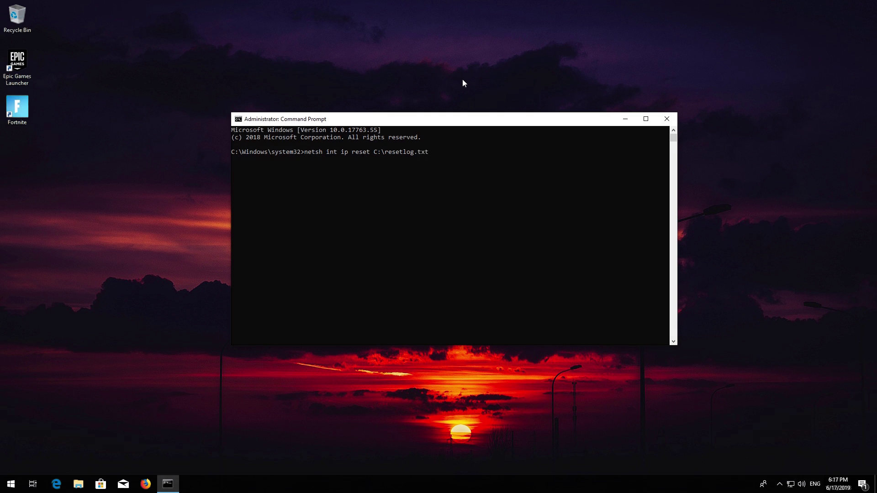
key("Return")
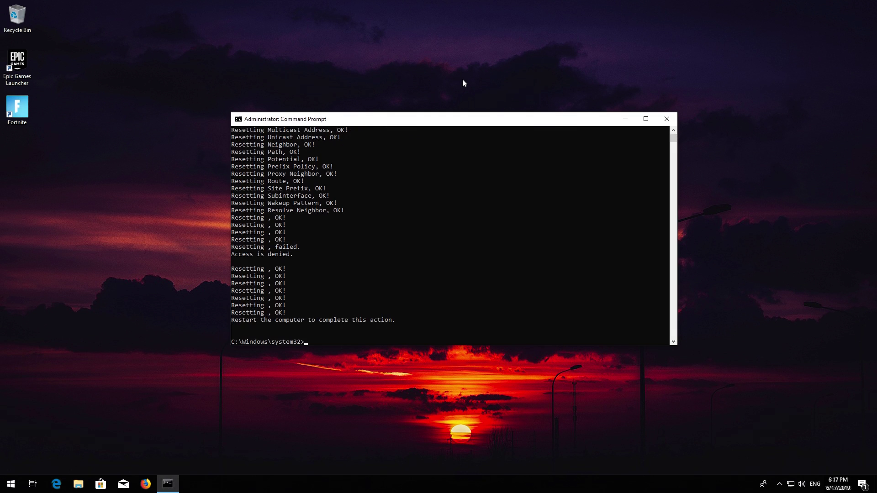
- Reset the Winsock catalog with 'netsh winsock reset'
type("netsh winsoc")
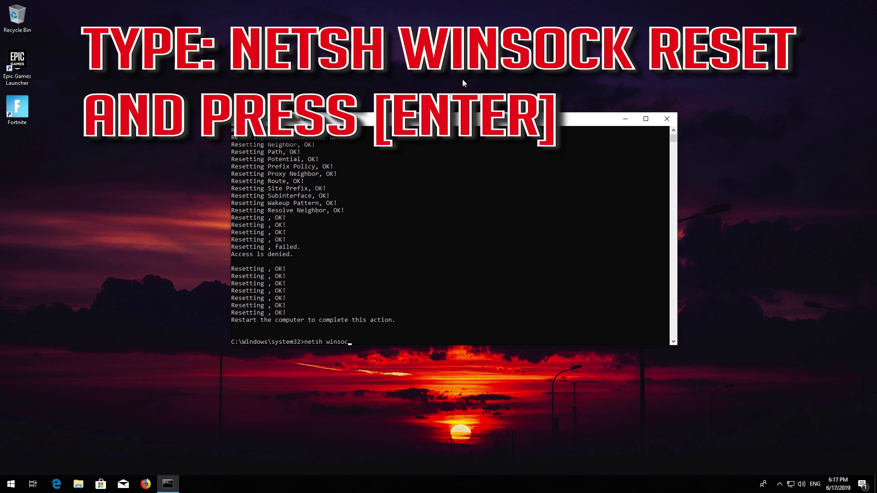
type("k reset")
key("Return")
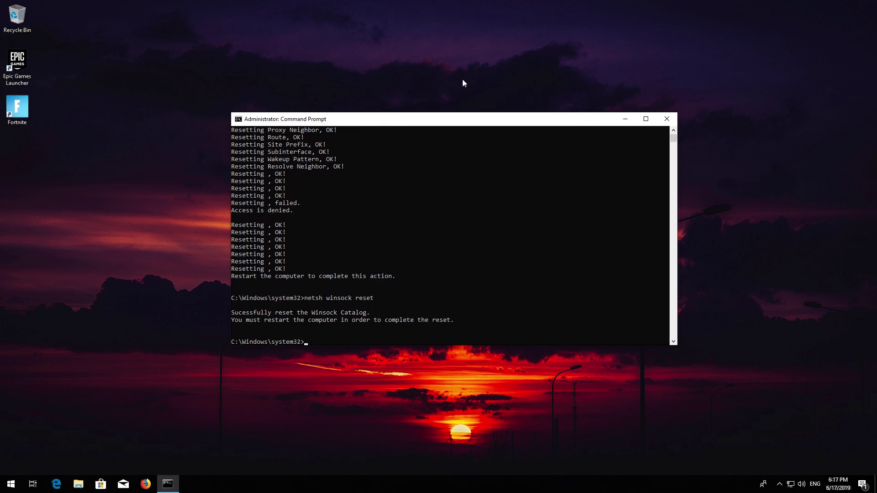
- Flush the DNS resolver cache with 'ipconfig /flushdns', then exit Command Prompt
type("ipconfig")
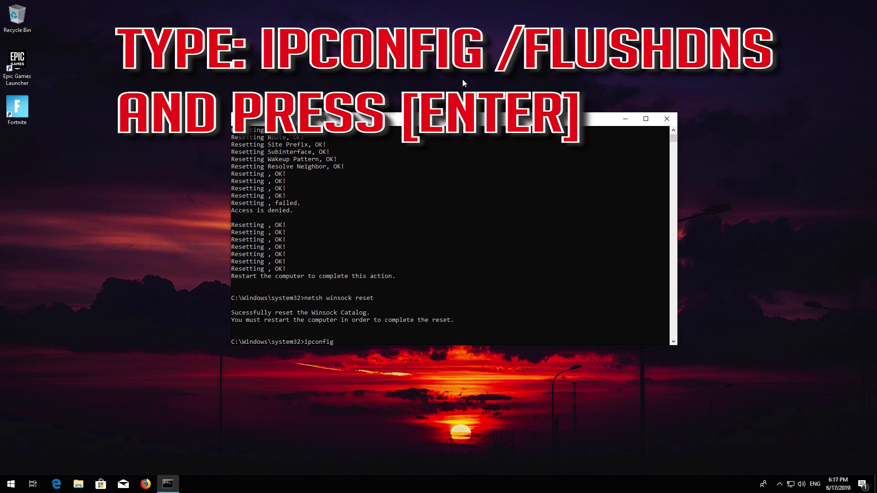
type(" /flushdns")
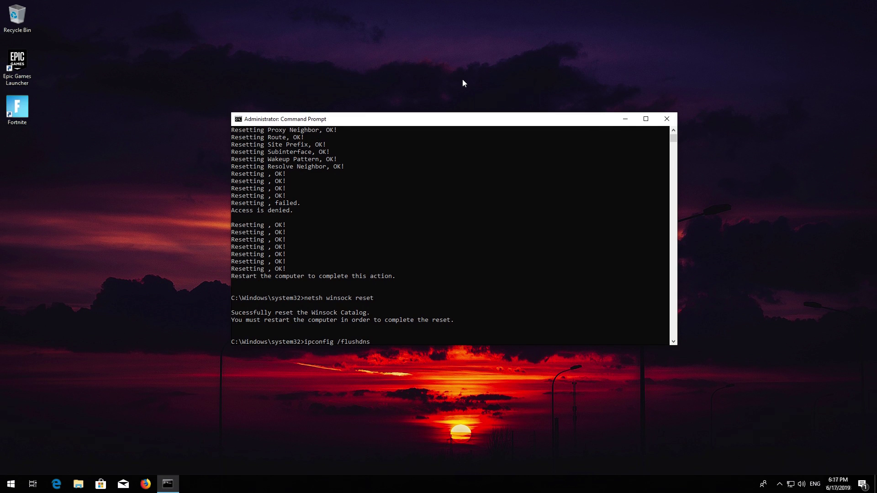
key("Return")
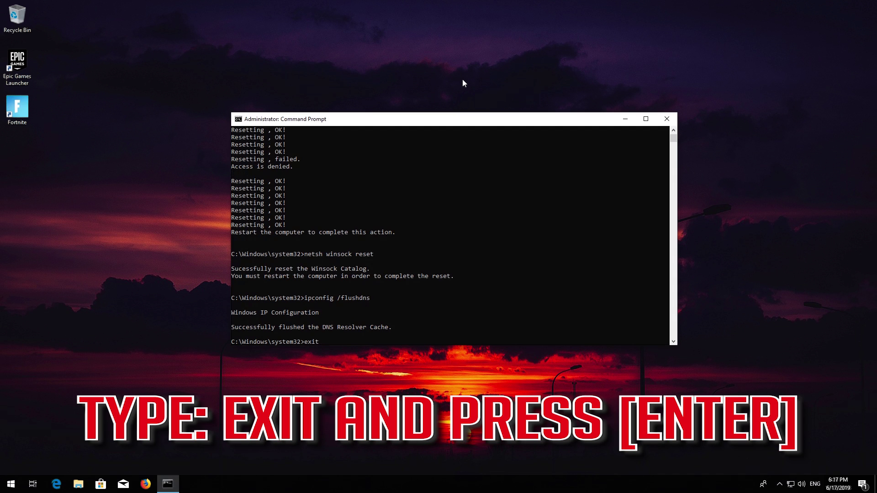
key("Return")
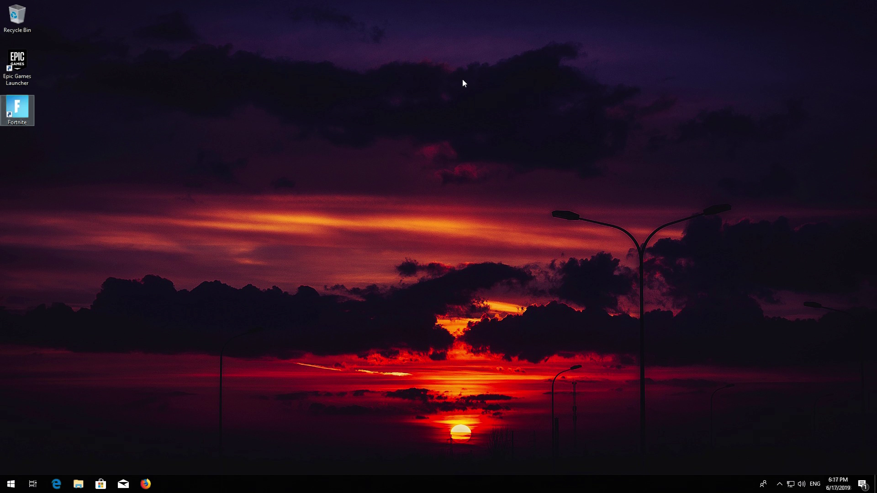
left_click(10, 484)
left_click(10, 464)
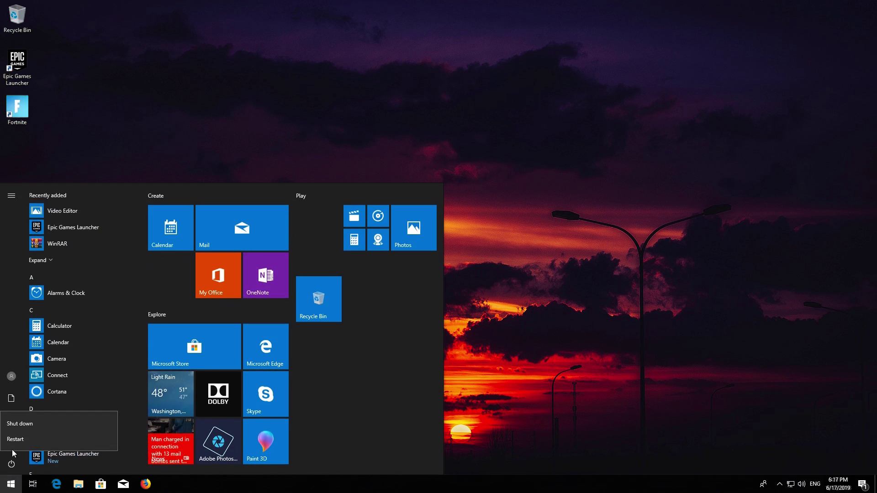
- Restart Windows so the network resets take effect
left_click(15, 447)
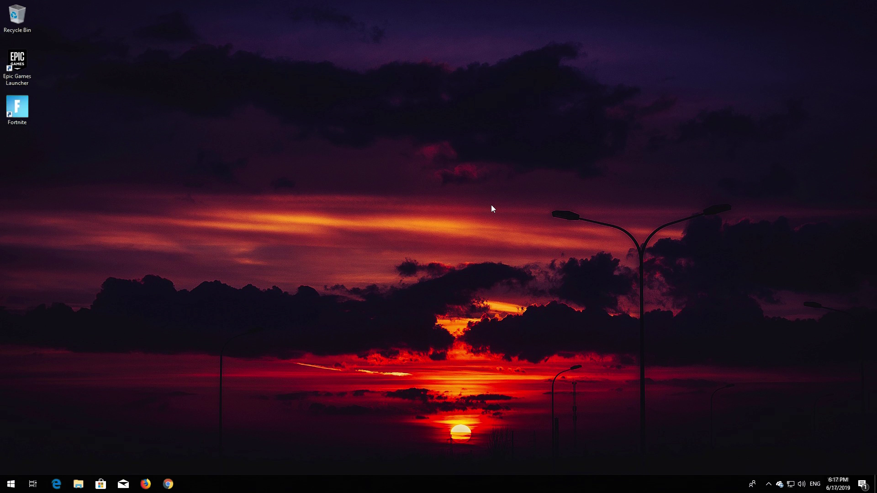
- Open Control Panel from a Start search for 'control panel'
key("super")
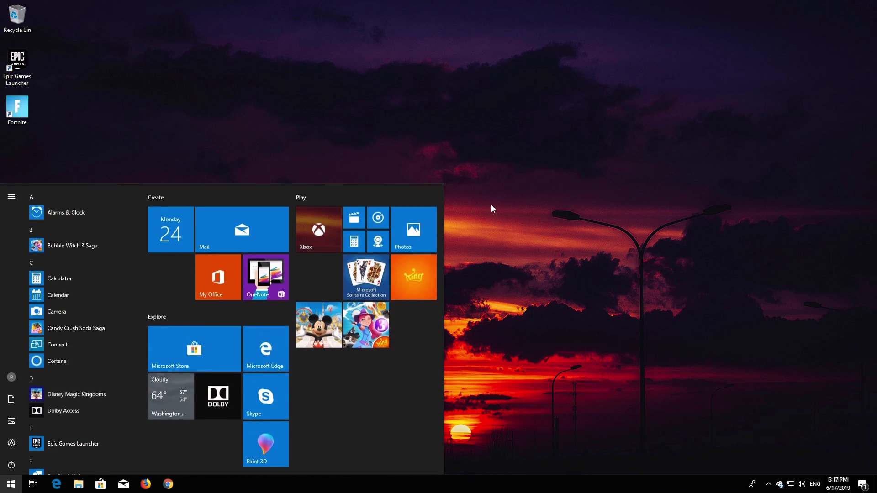
type("control ")
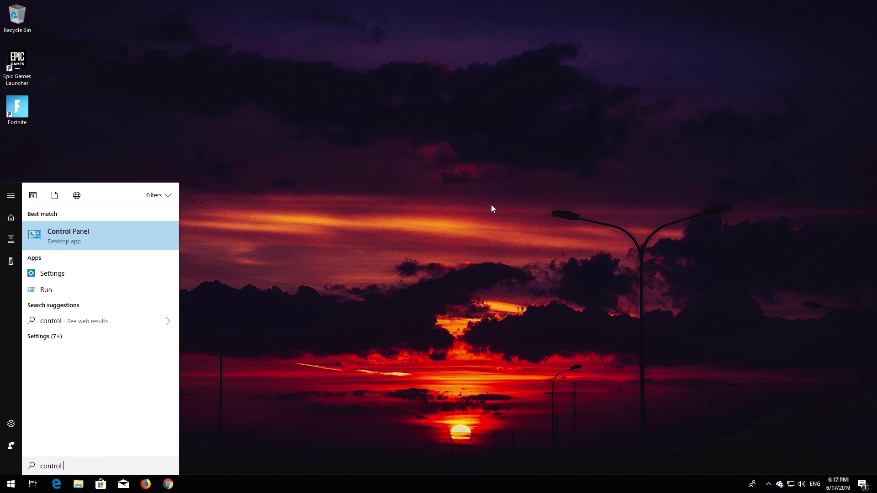
type("panel")
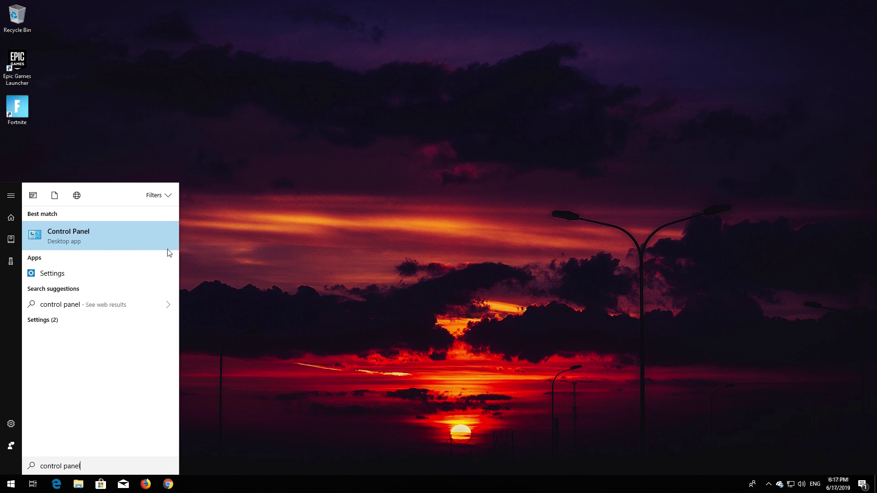
left_click(60, 248)
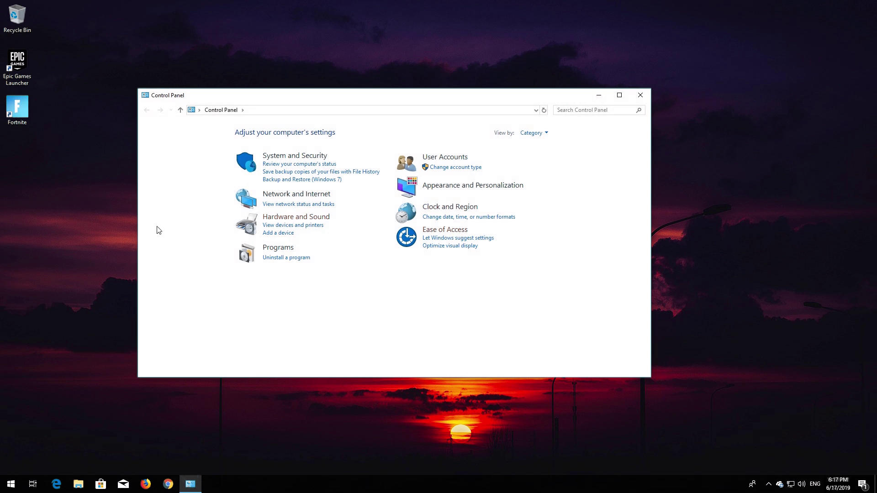
- Go through Network and Sharing Center to adapter settings and open the Ethernet adapter's menu
left_click(294, 196)
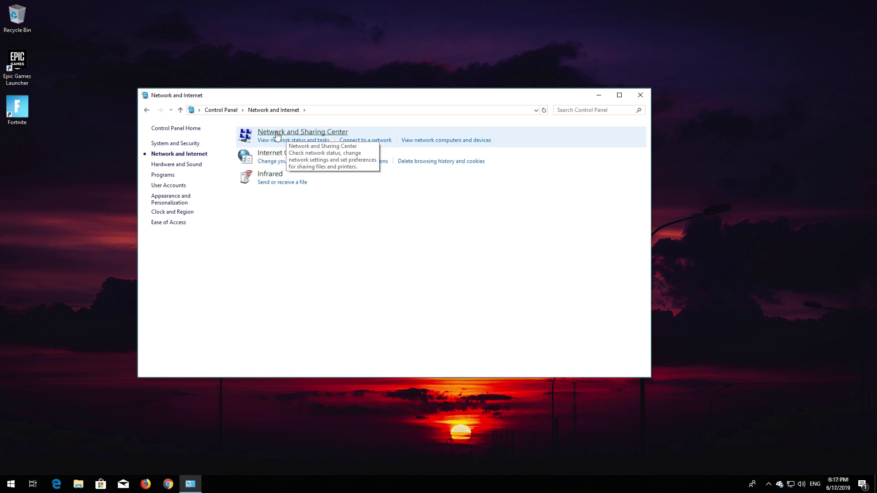
left_click(314, 134)
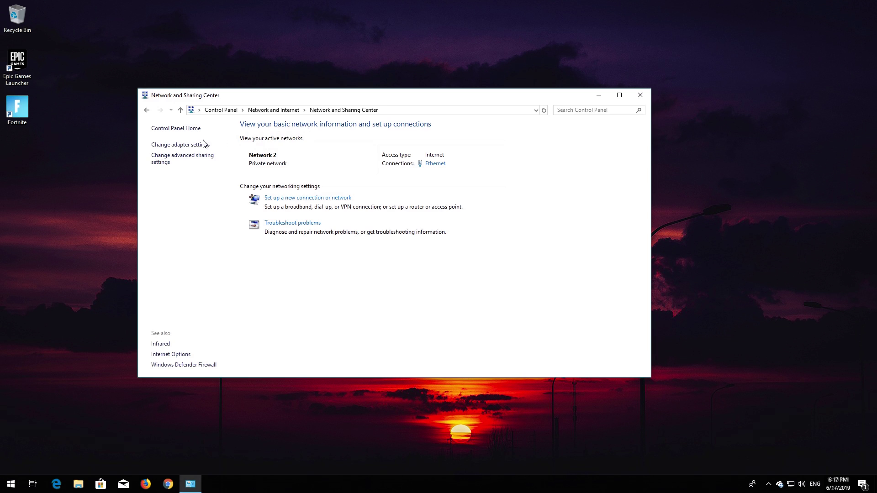
left_click(201, 144)
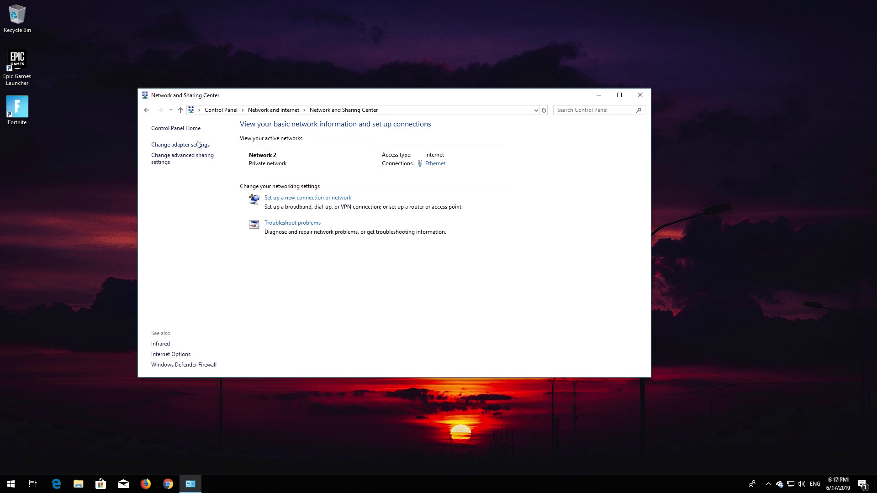
left_click(173, 145)
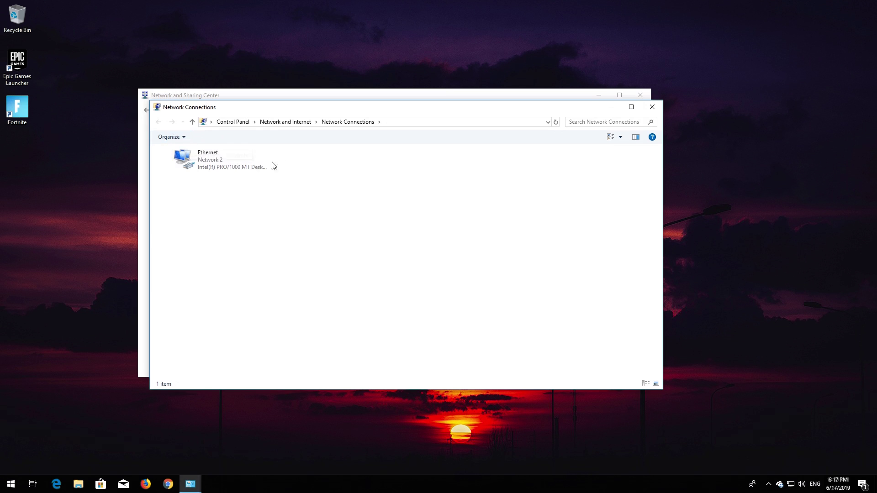
right_click(216, 162)
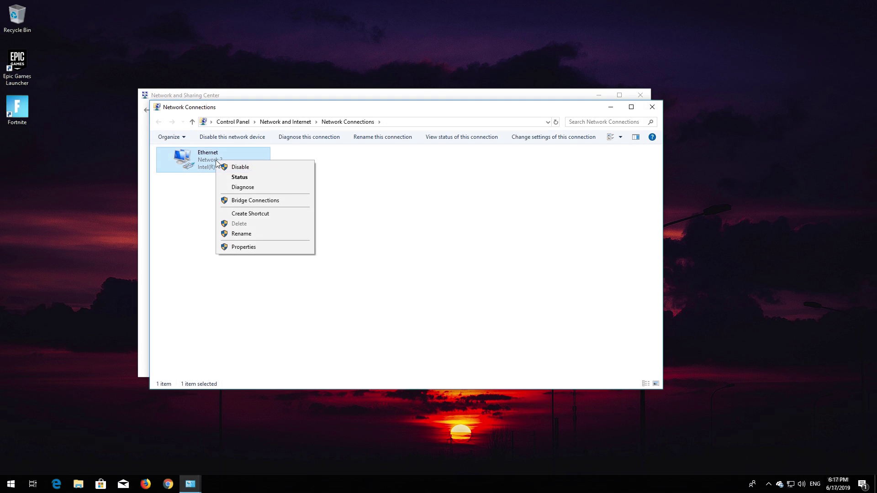
- Give Ethernet's TCP/IPv4 the manual DNS servers 1.1.1.1 and 1.0.0.1, then close Ethernet Properties
left_click(243, 247)
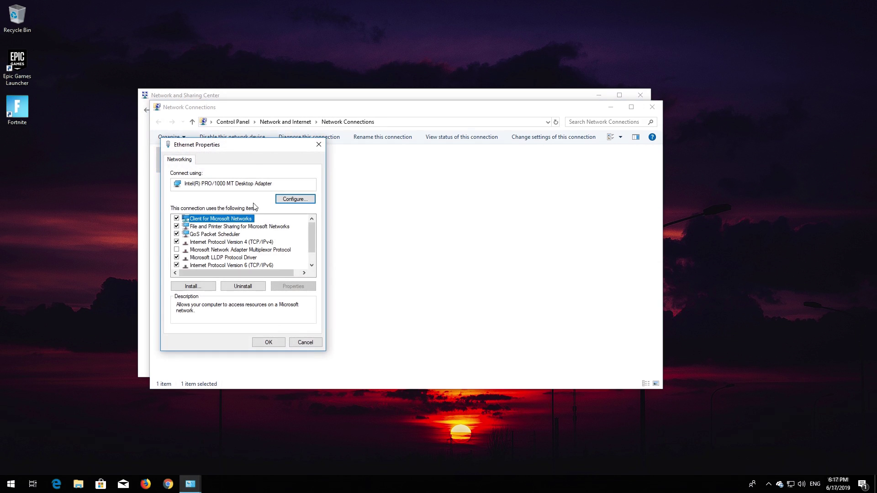
left_click_drag(254, 148, 419, 156)
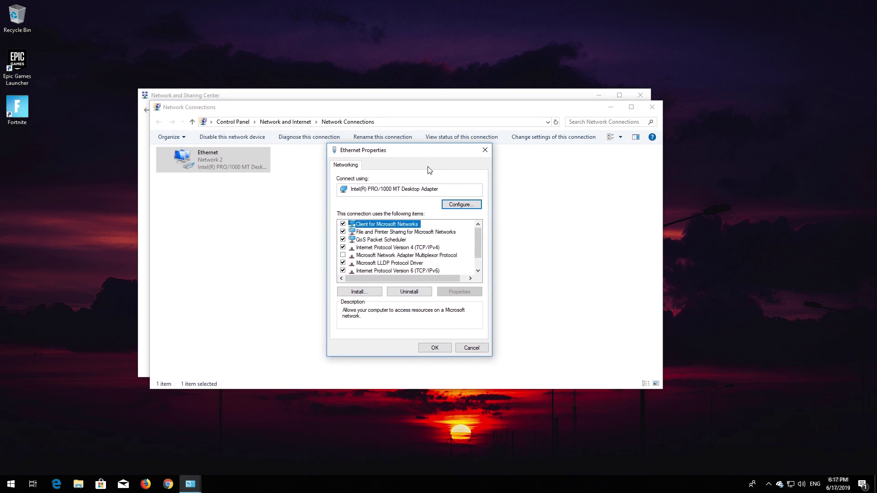
left_click(402, 249)
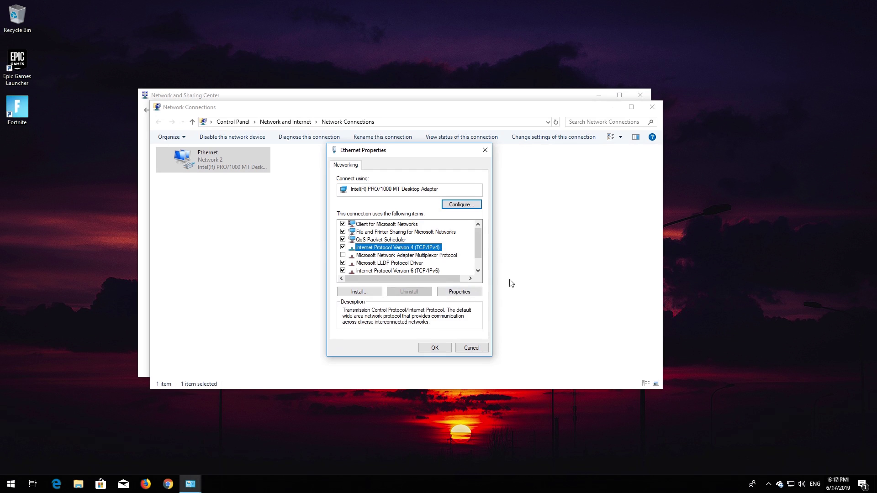
left_click(467, 295)
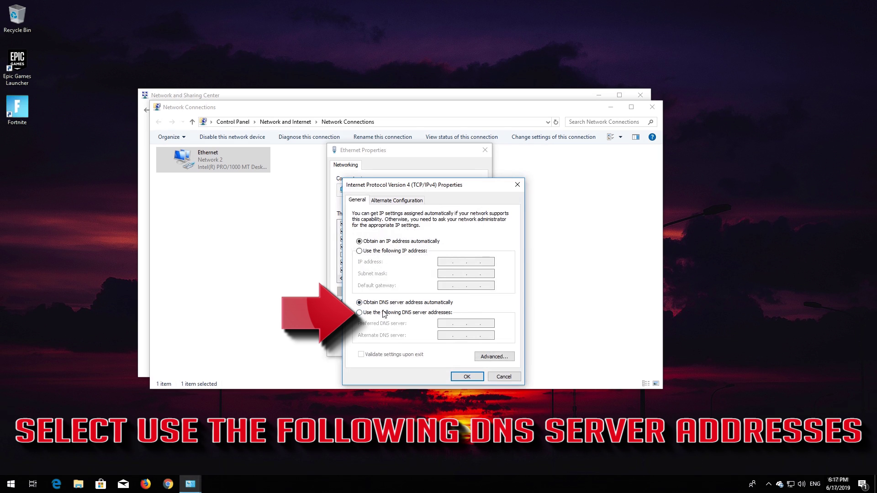
left_click(359, 314)
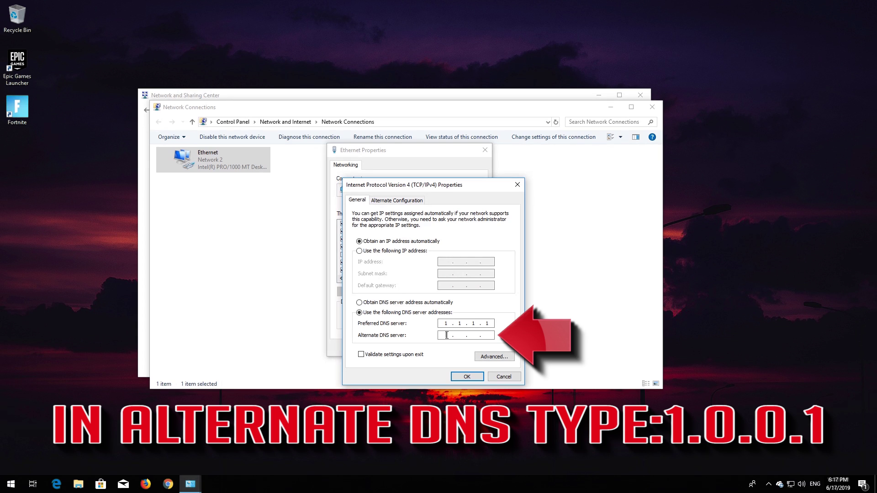
type("0 . 0 . 1")
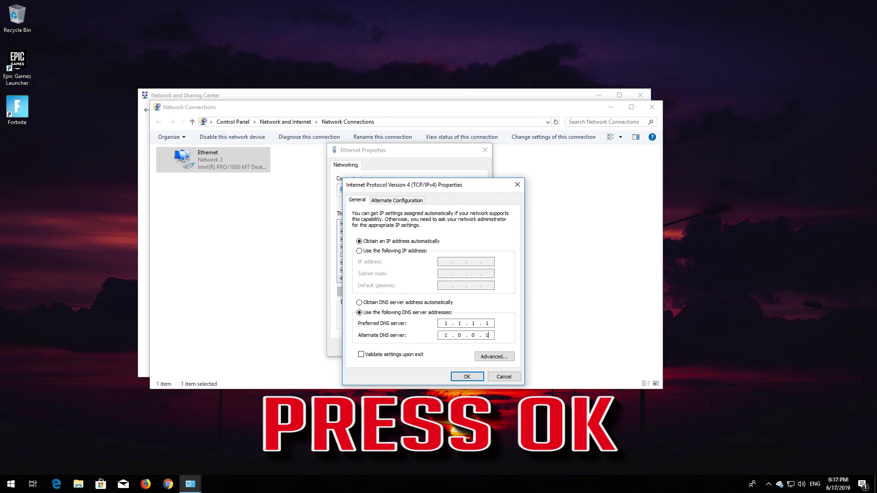
left_click(467, 375)
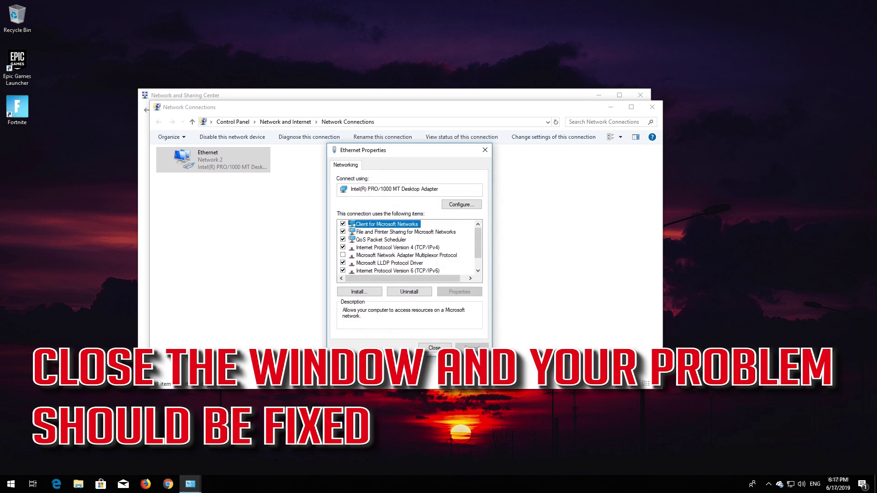
left_click(434, 348)
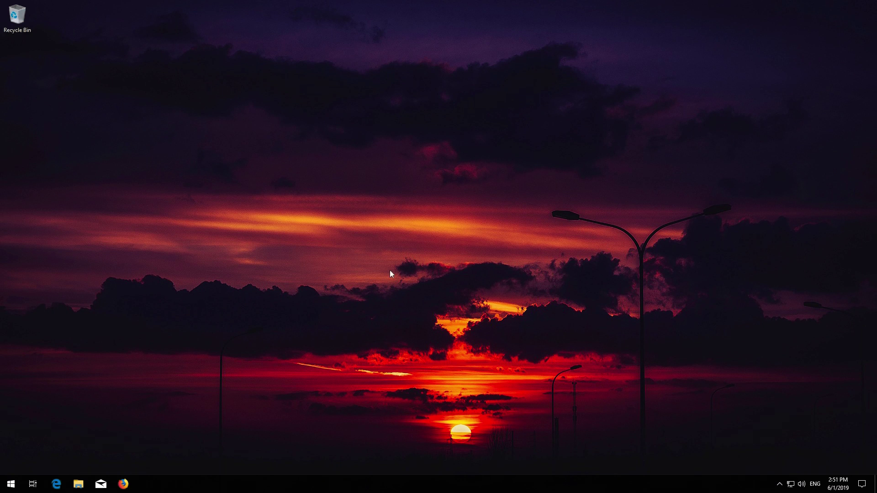
- Go to Settings > Network & Internet and scroll the Status page down to Network reset
left_click(11, 484)
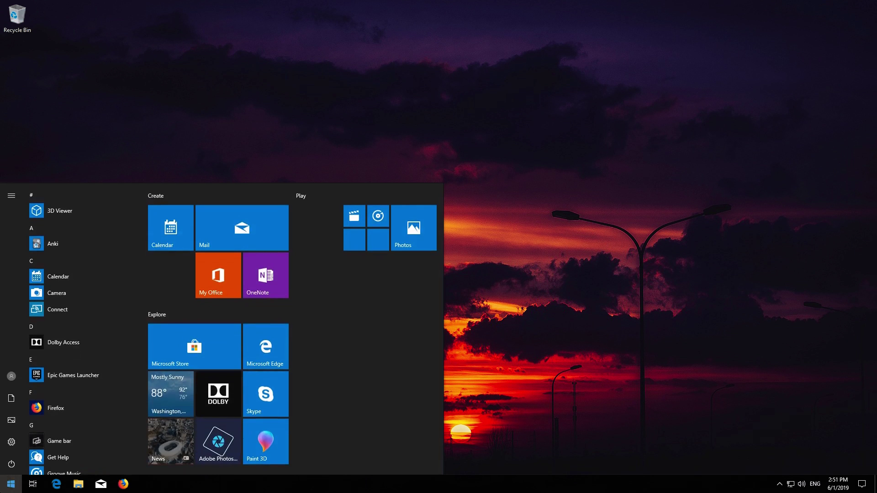
left_click(12, 441)
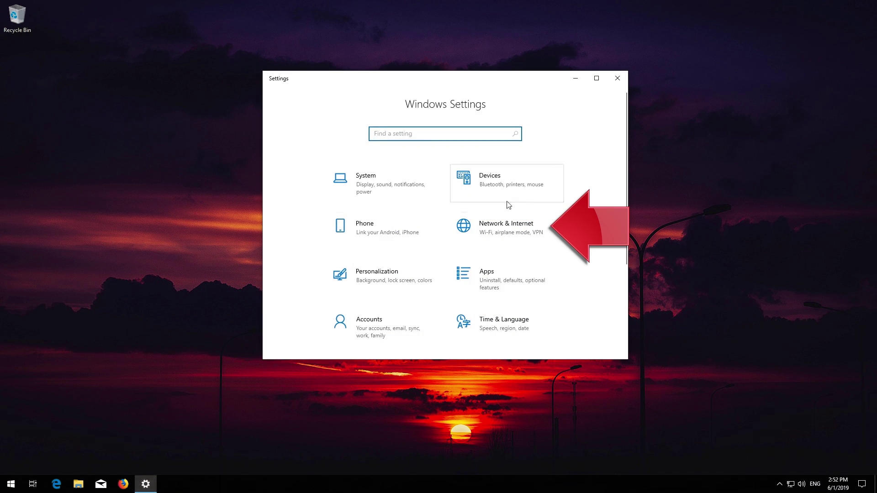
left_click(516, 228)
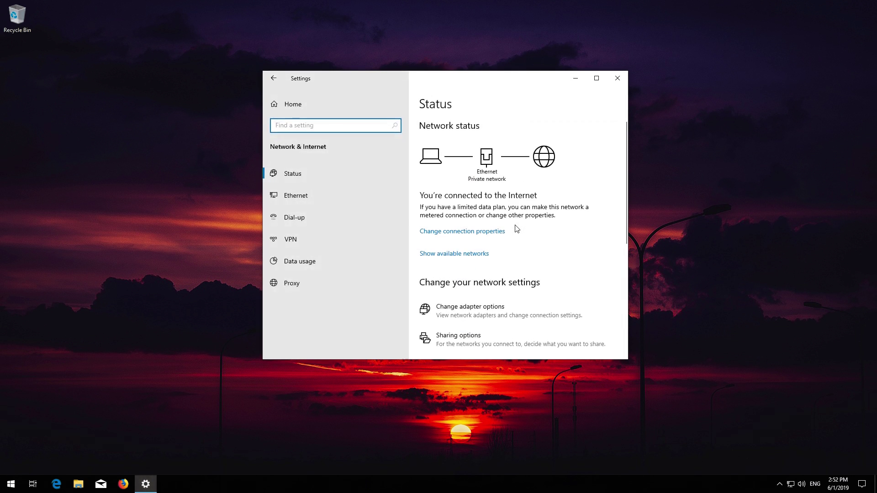
scroll(516, 228, "down", 5)
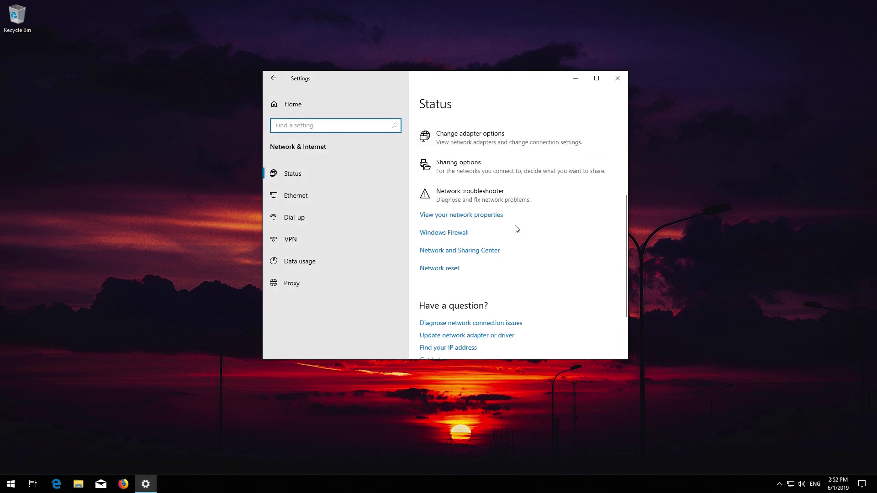
scroll(516, 228, "down", 2)
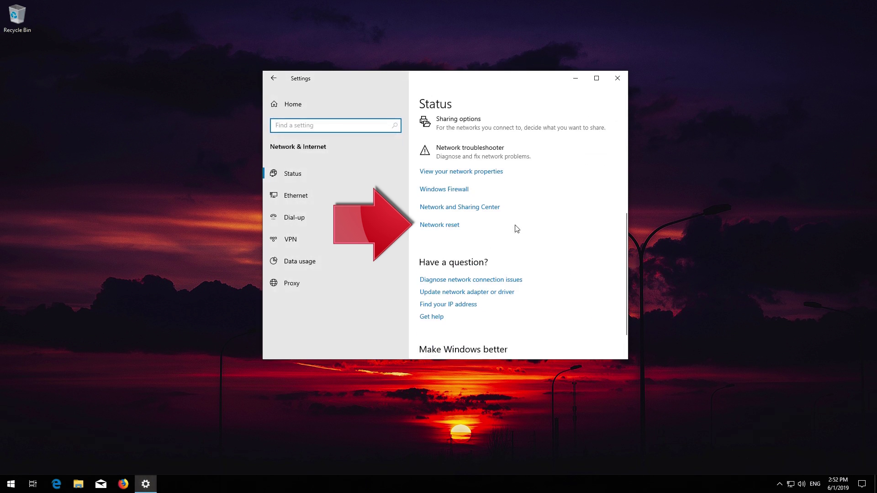
- Run Network reset with Reset now and confirm Yes
left_click(447, 228)
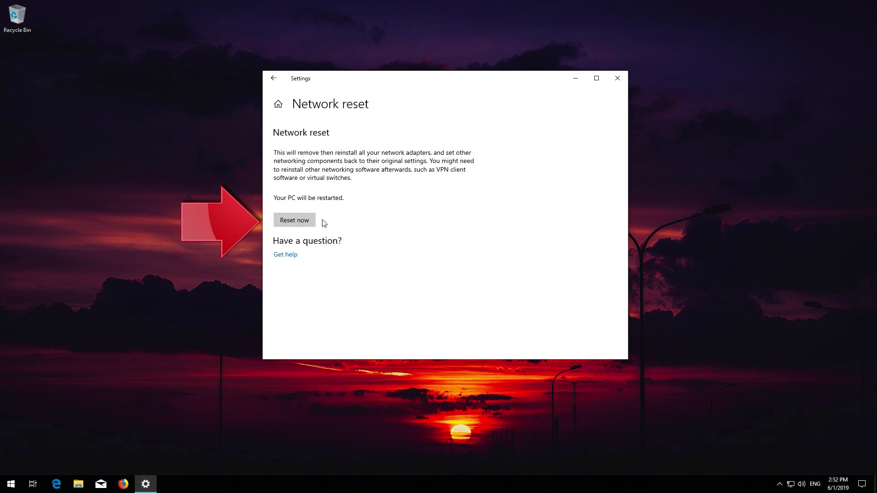
left_click(303, 221)
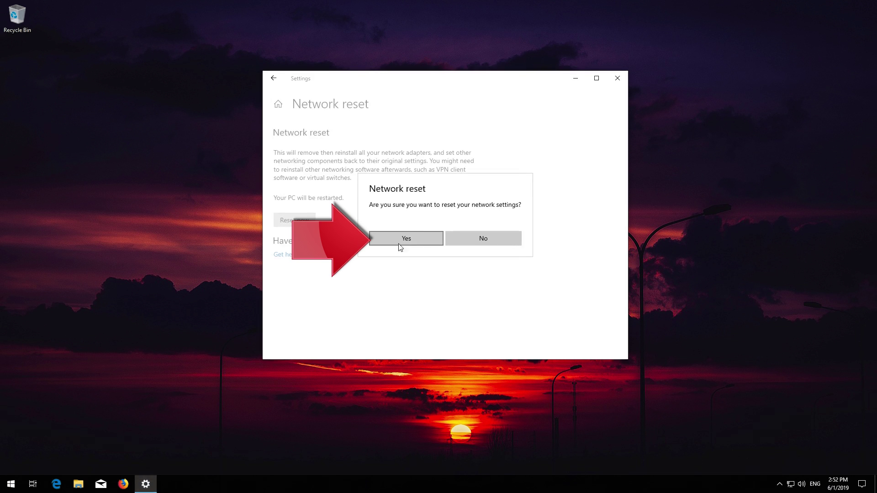
left_click(417, 235)
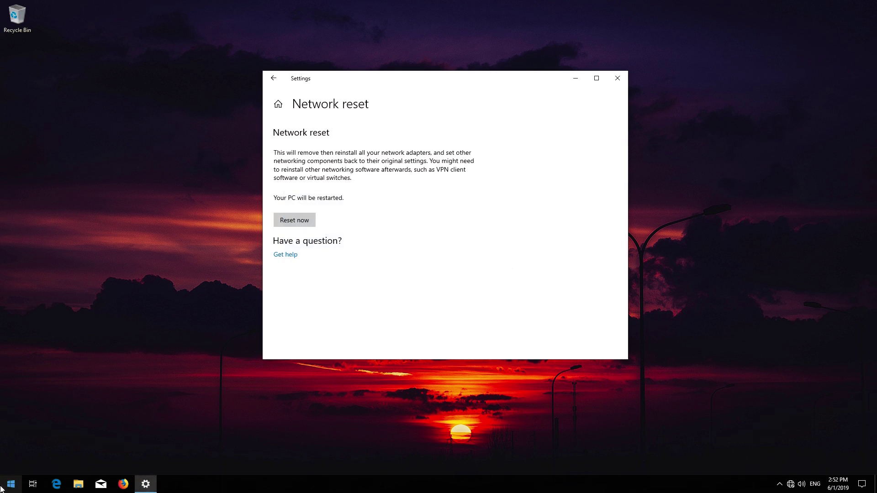